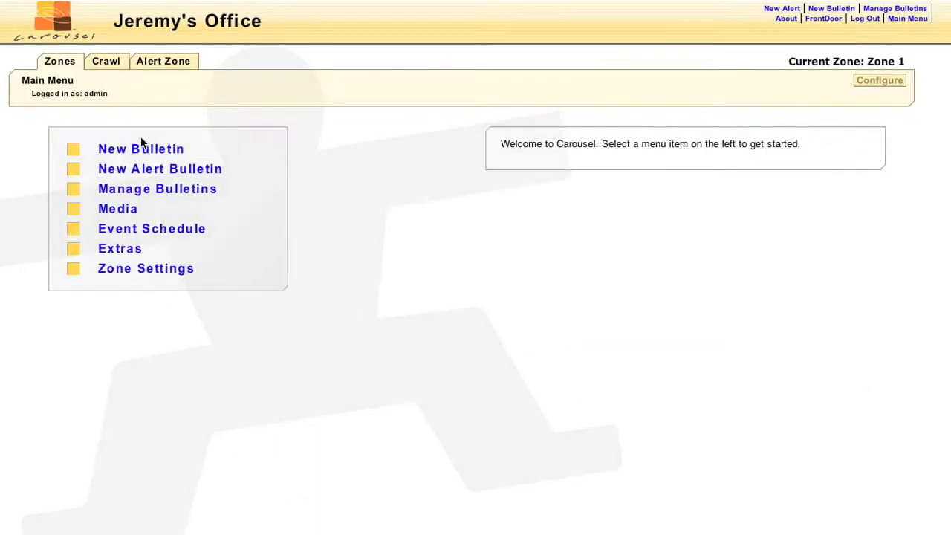
Step: Start a new bulletin from the standard A Title and Body template to view its form and preview
click(142, 148)
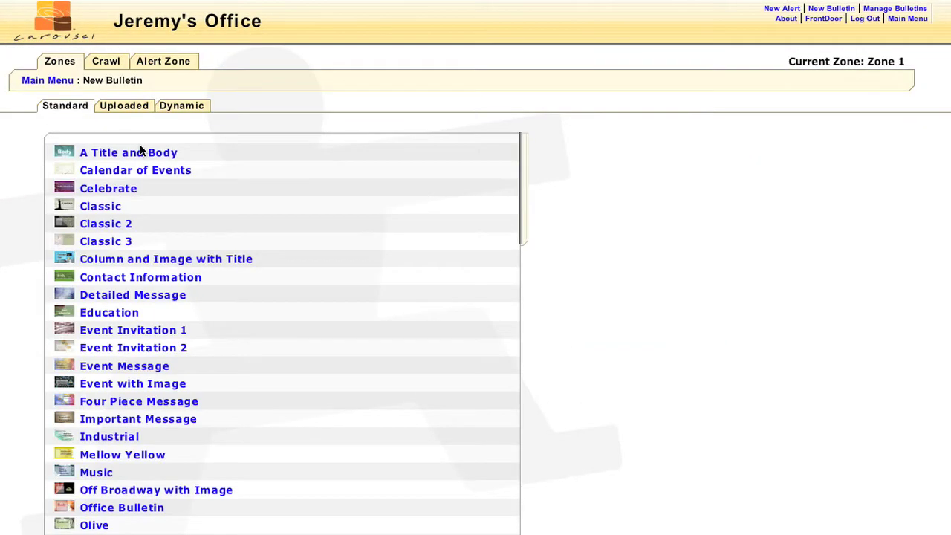
click(141, 150)
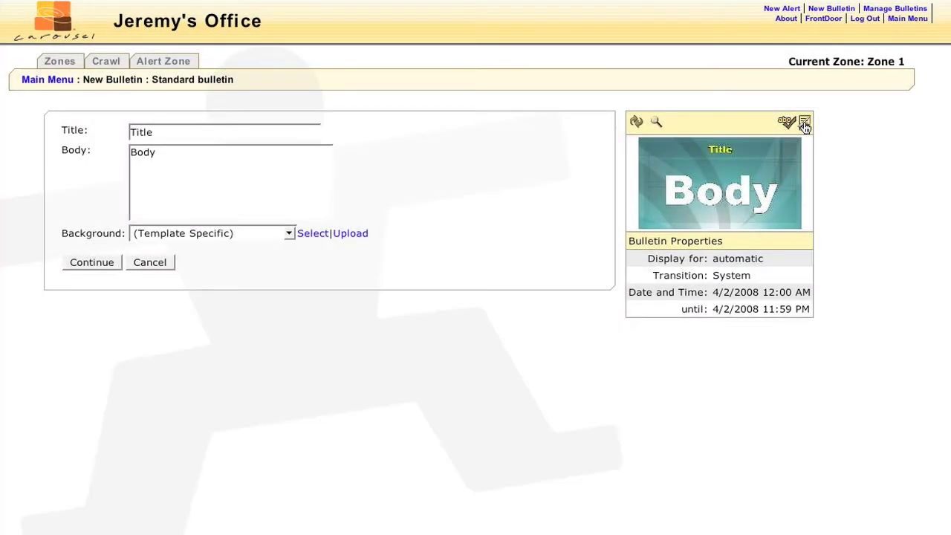
click(805, 124)
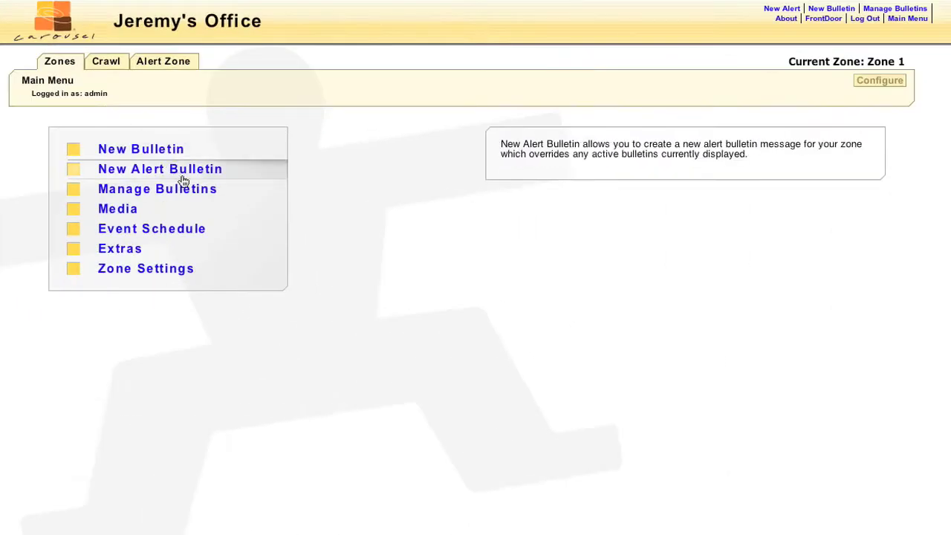
Step: Open the zone media templates for Zone 1
click(178, 211)
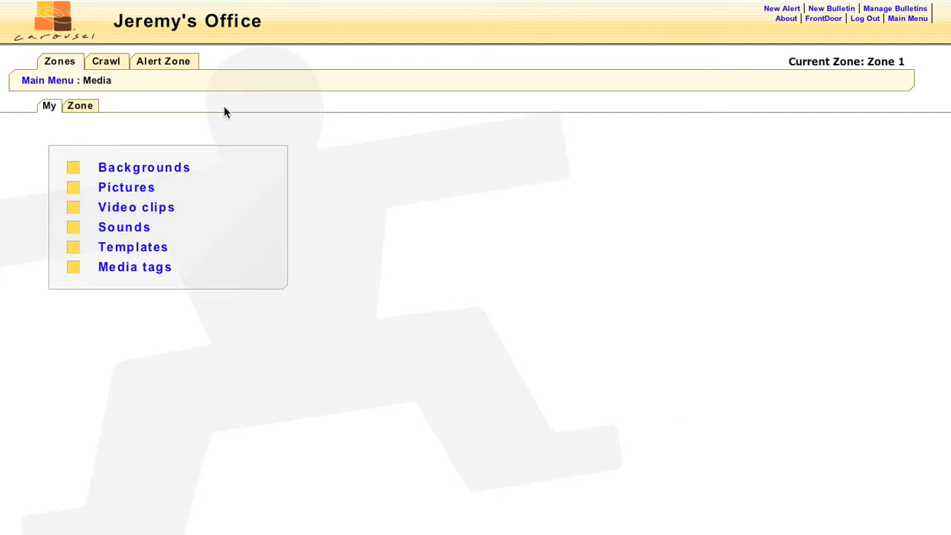
click(88, 108)
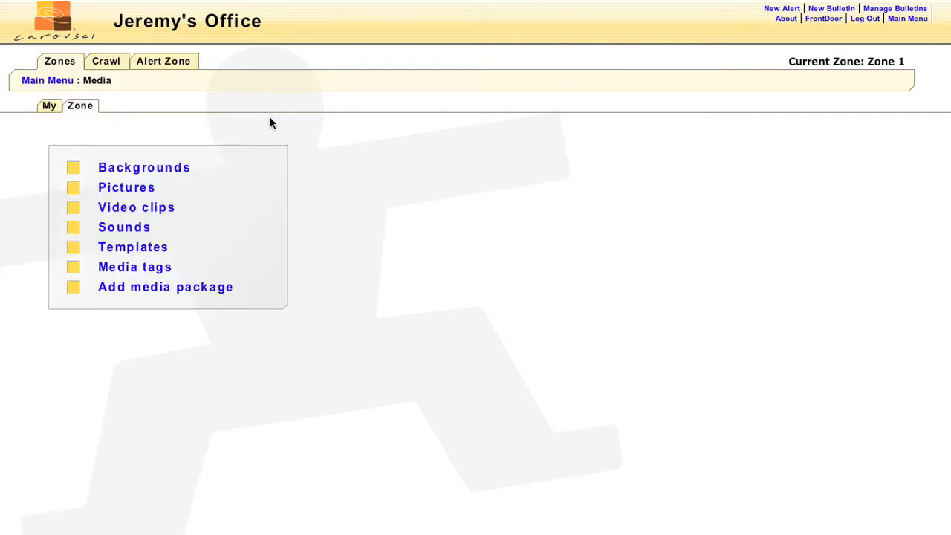
click(257, 245)
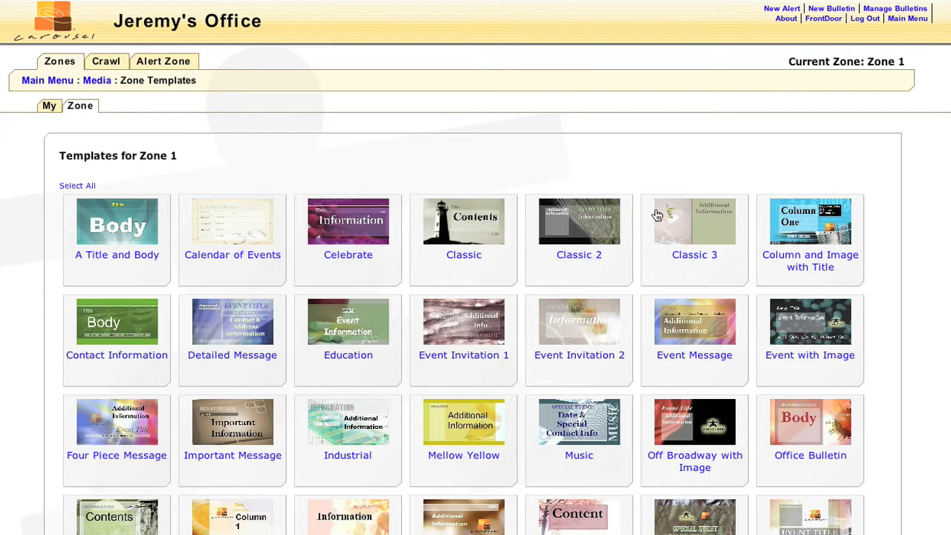
Step: Duplicate the Classic 2 template within the Zone 1 templates
click(600, 211)
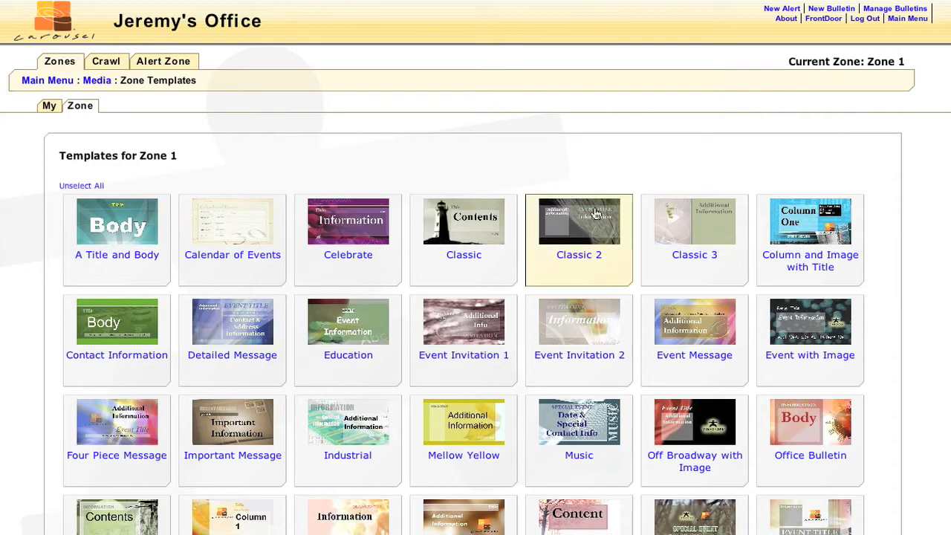
scroll(341, 412, down, 3)
scroll(171, 435, down, 5)
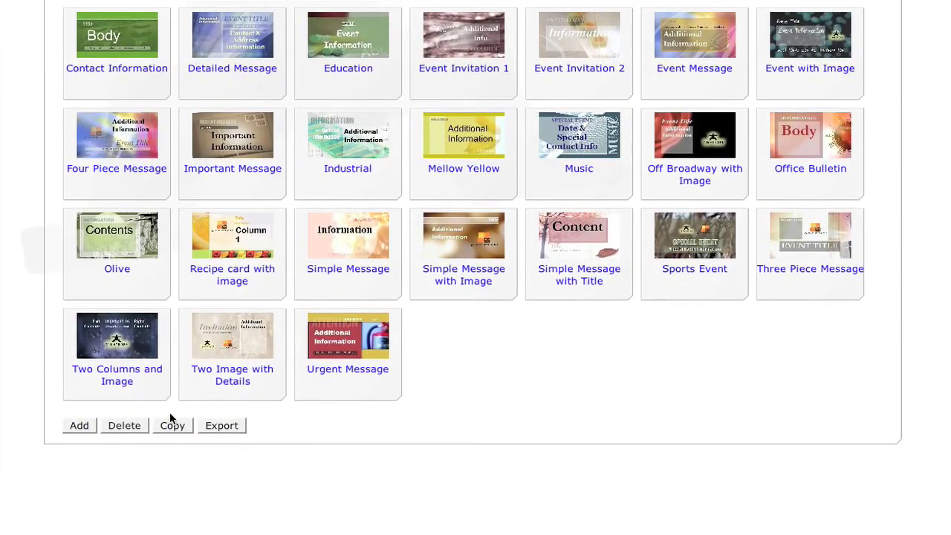
click(173, 425)
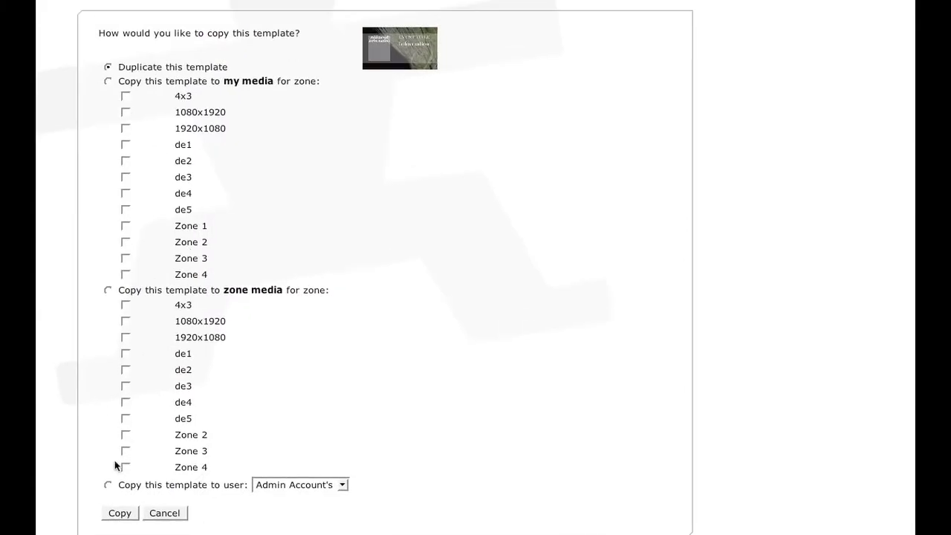
click(116, 514)
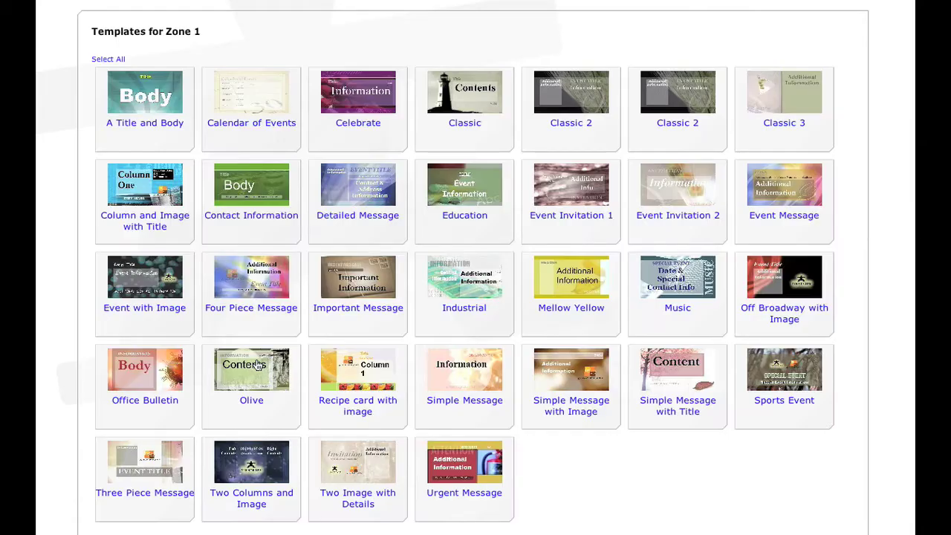
Step: Open the duplicated Classic 2 template and put "My Version of" in front of its name
click(669, 125)
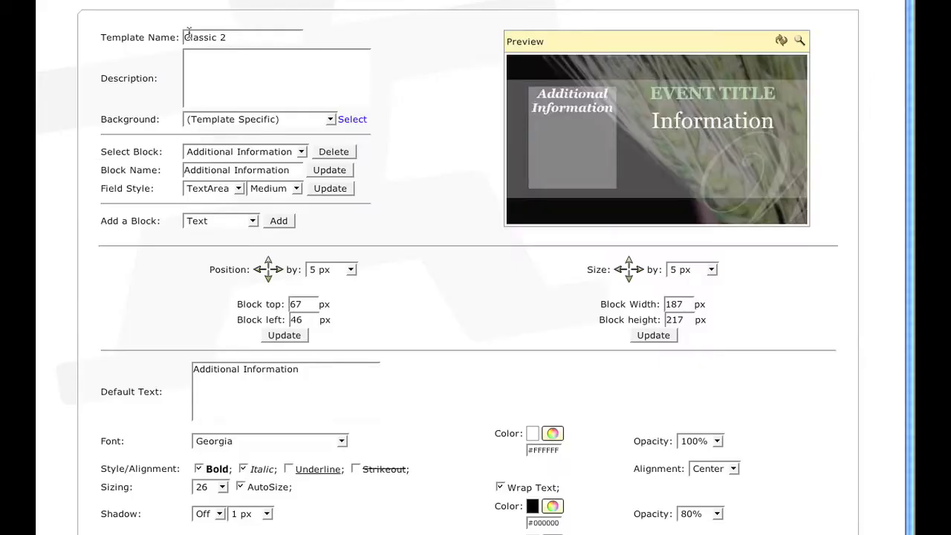
click(185, 37)
text(My Version of)
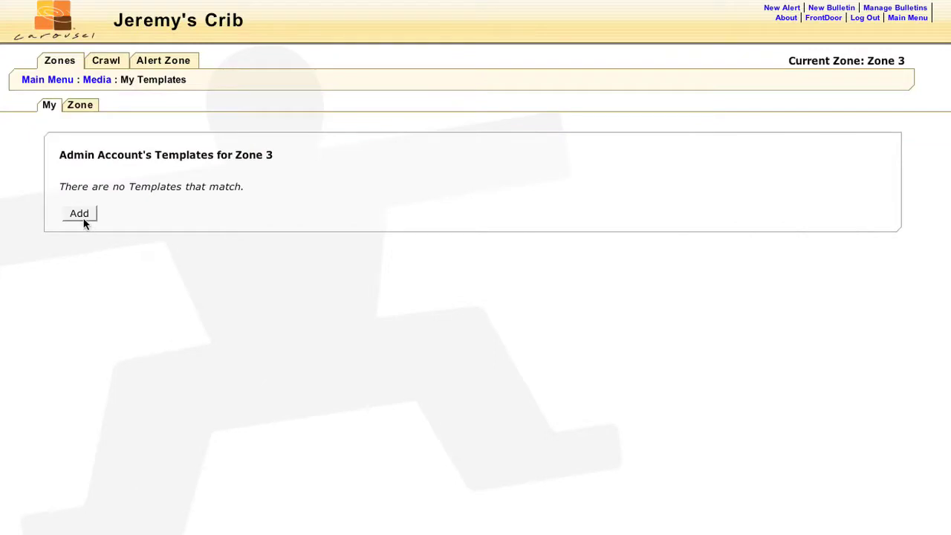
Step: Add a new template to My Templates, named "Info with Picture" with the description "Optional"
click(81, 214)
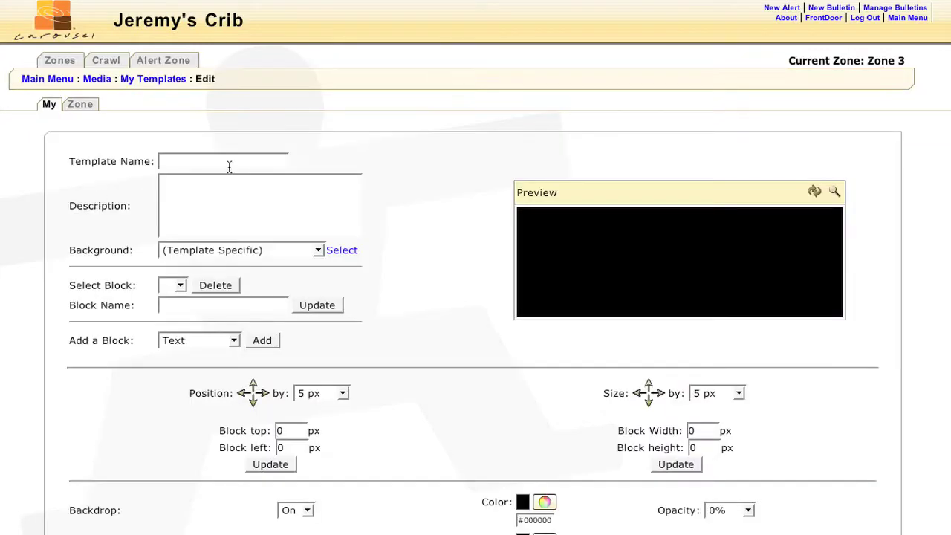
click(234, 164)
text(Info with Picture)
key(Tab)
text(Optional)
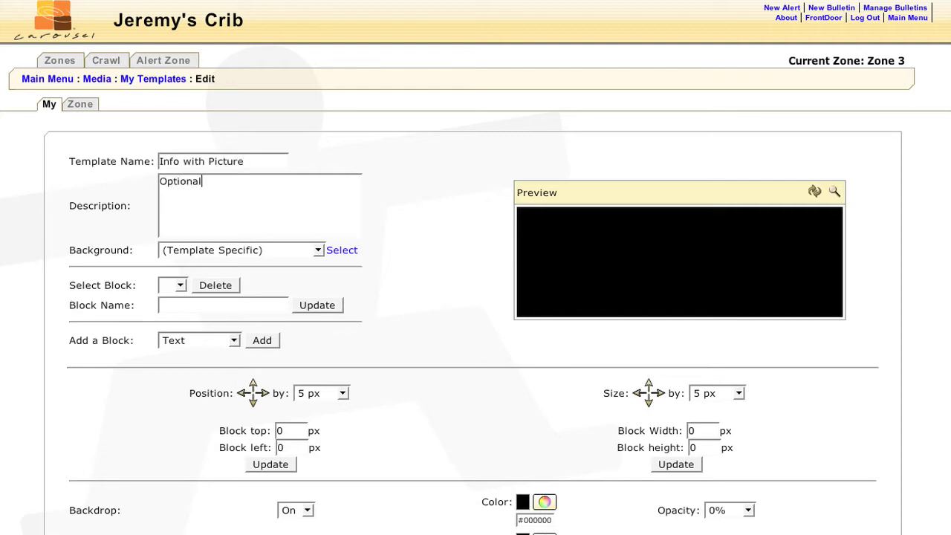
Step: Set the template background to my custom background 1 and add a Picture block
click(334, 252)
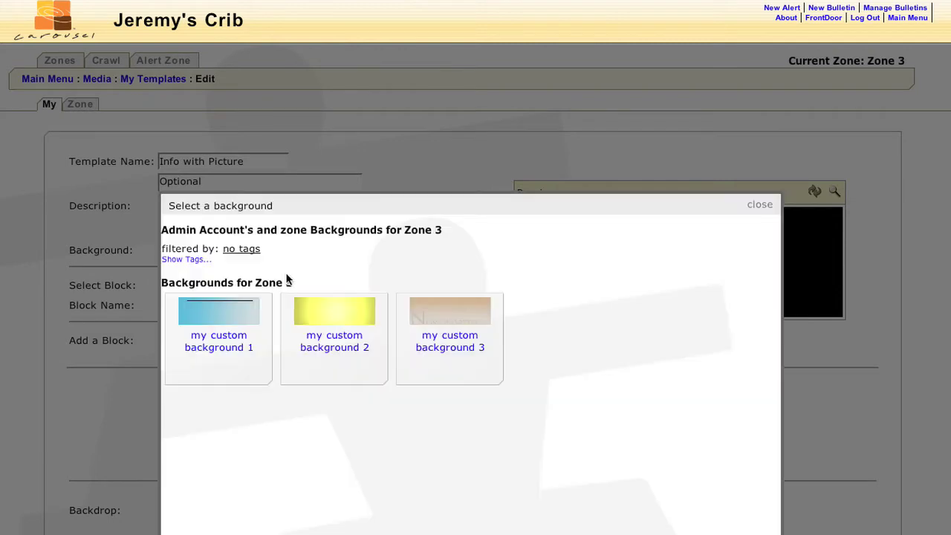
click(240, 316)
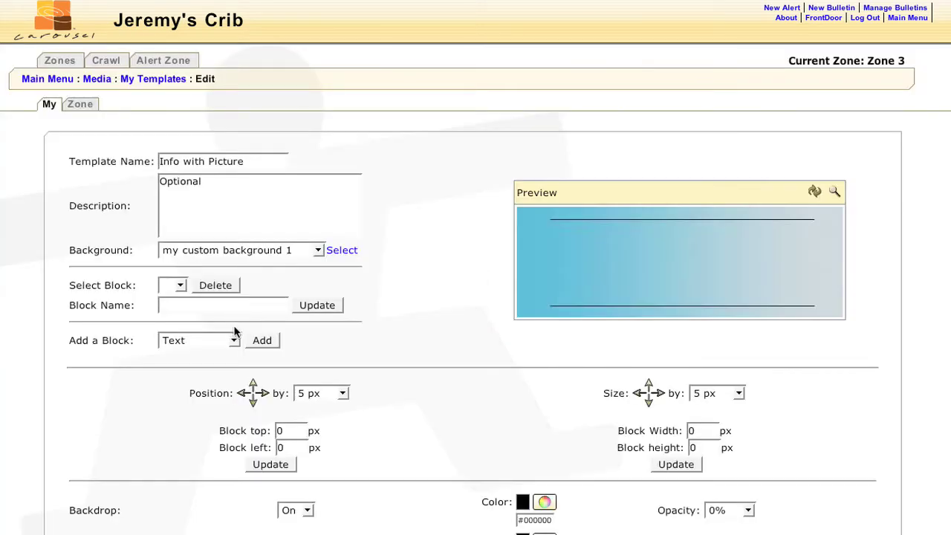
click(217, 340)
click(197, 362)
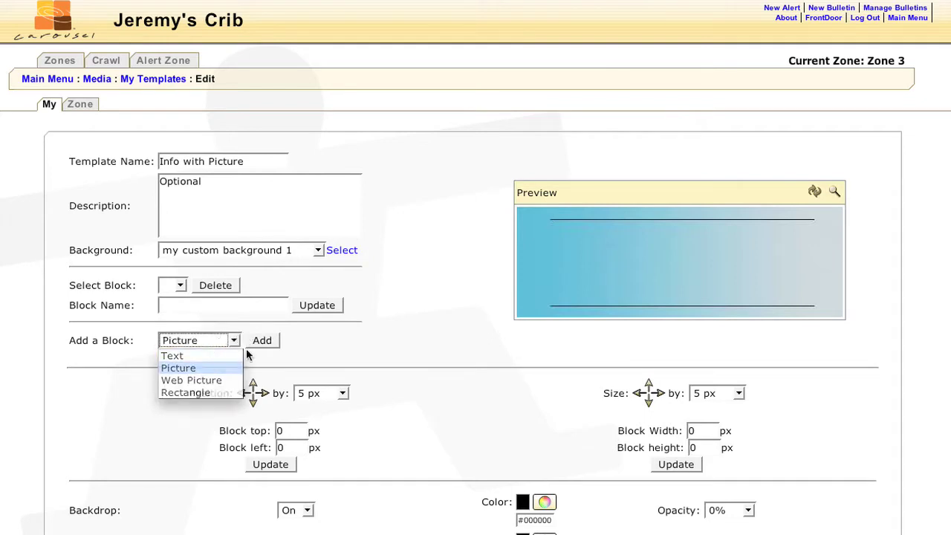
click(274, 342)
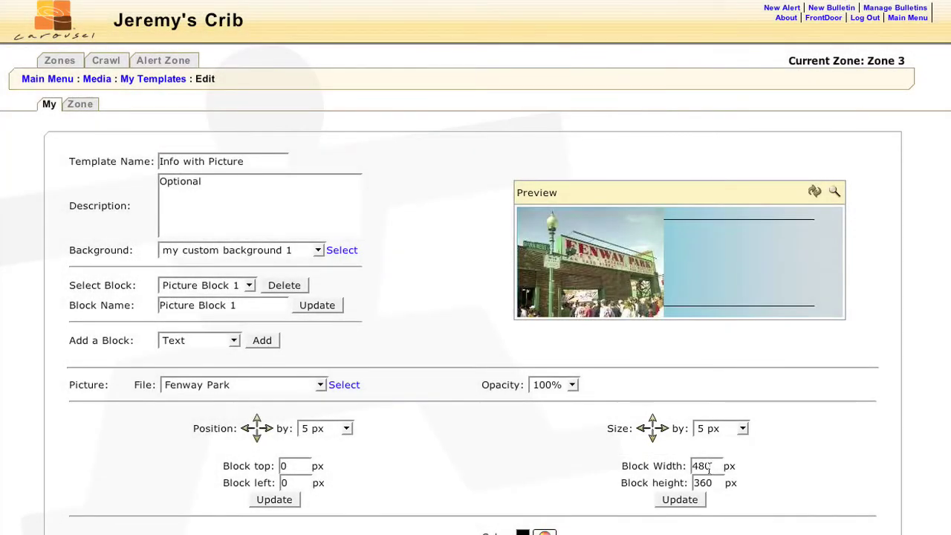
Step: Resize the Fenway Park picture block to 333 px wide and 250 px high
double_click(708, 466)
text(333)
key(Tab)
text(250)
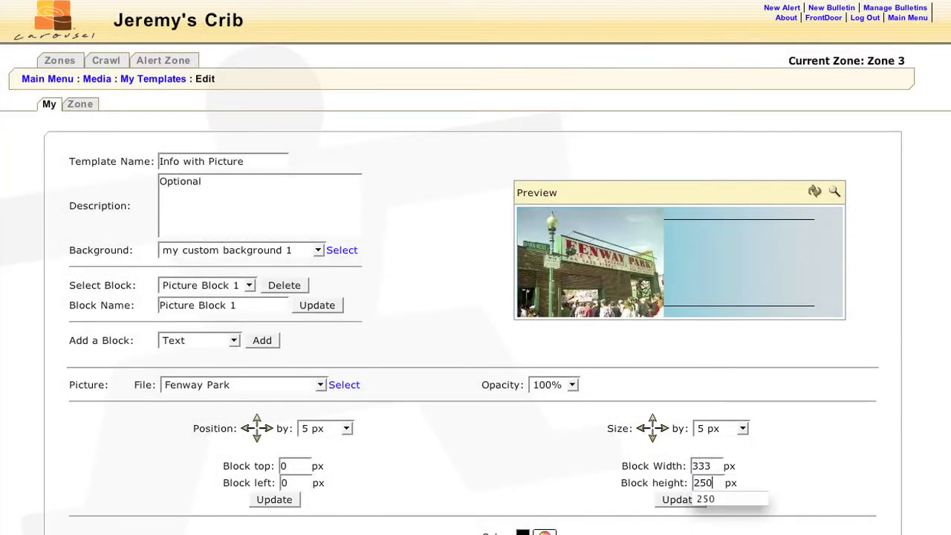
click(665, 500)
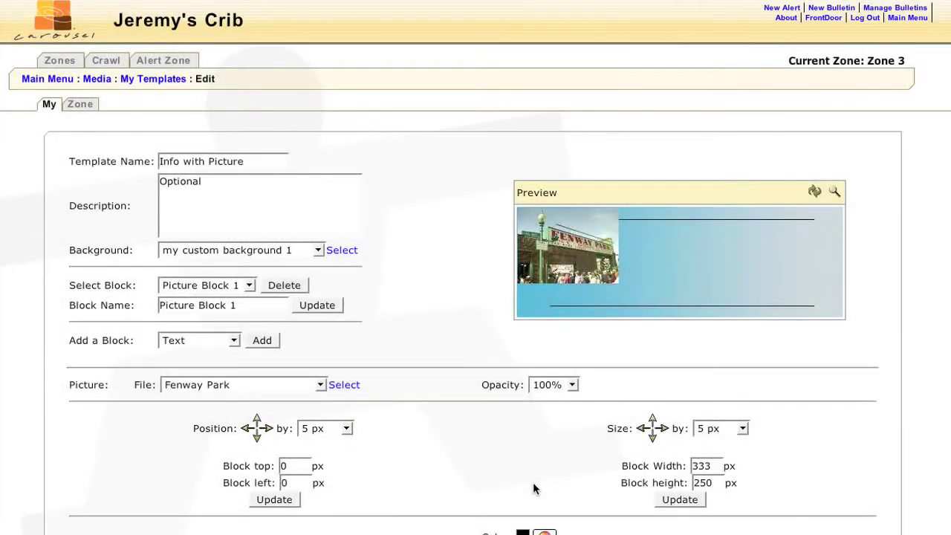
Step: Position the picture block 55 px from the top and 110 px from the left
double_click(284, 466)
text(55)
key(Tab)
text(110)
click(302, 499)
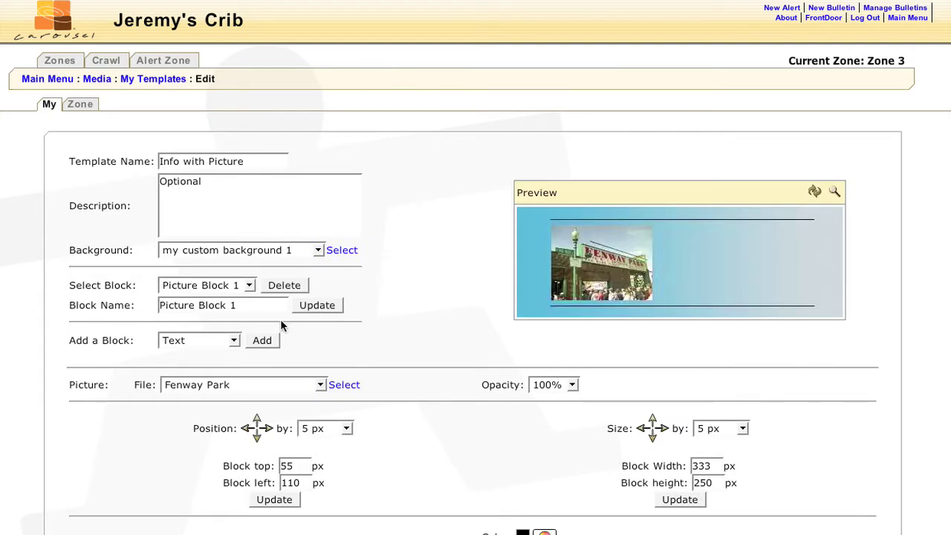
Step: Rename the picture block to "Picture"
click(270, 305)
key(BackSpace)
key(BackSpace)
key(BackSpace)
key(BackSpace)
key(BackSpace)
key(BackSpace)
key(BackSpace)
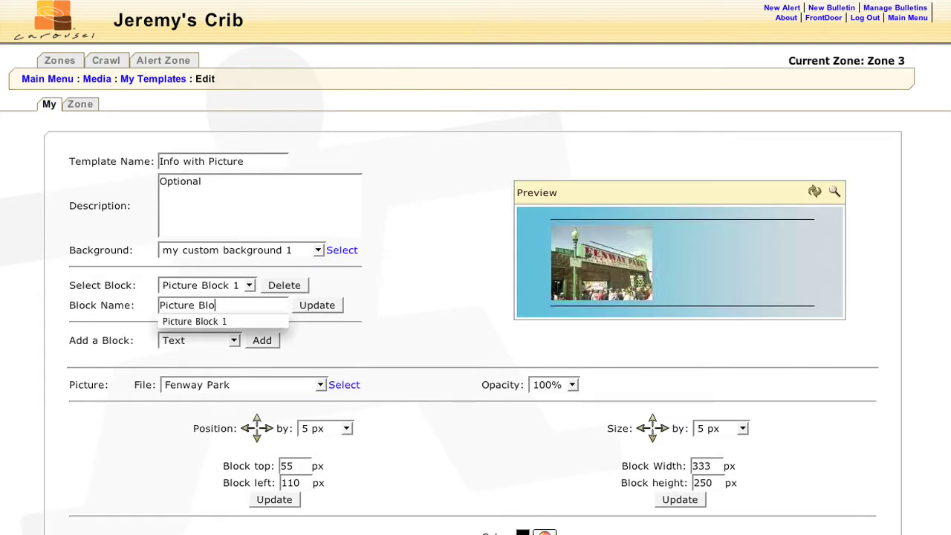
key(BackSpace)
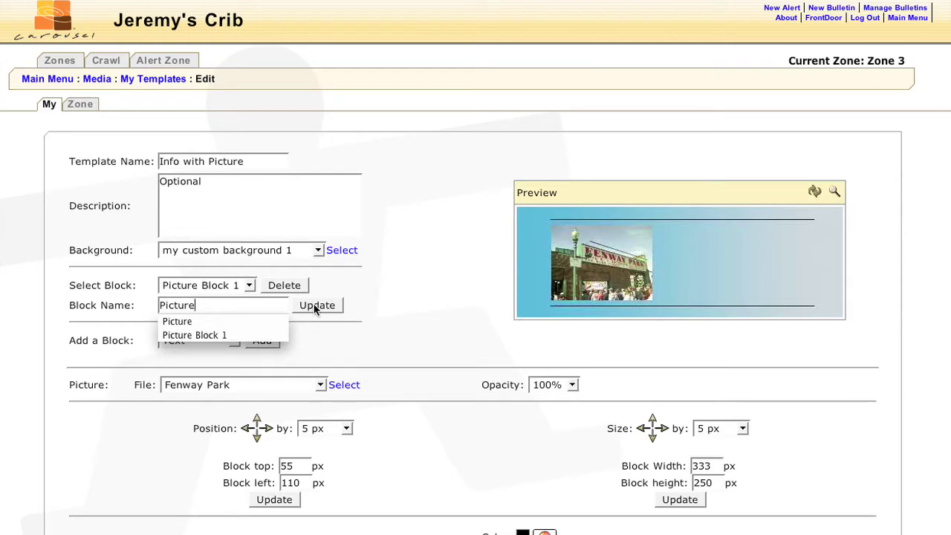
click(315, 309)
click(315, 309)
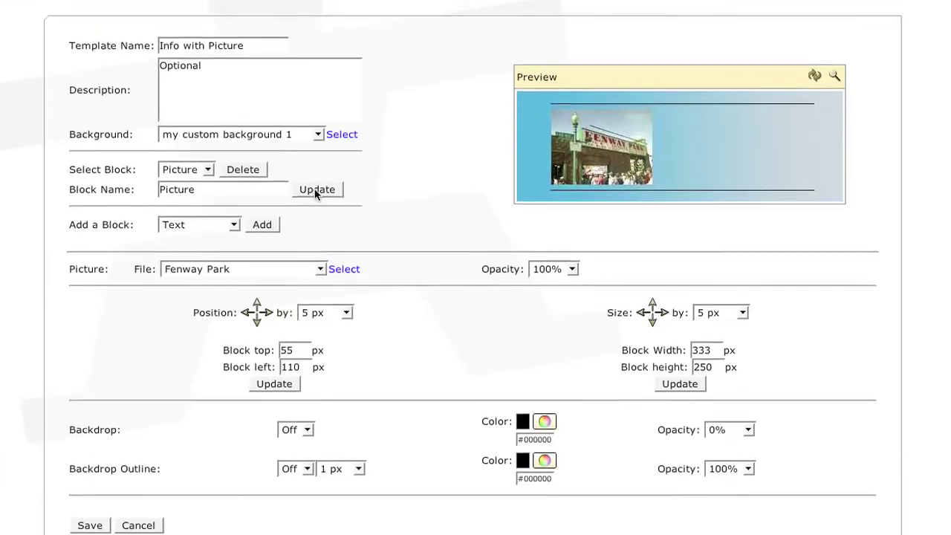
Step: Add a Text block to the template and select it for editing
click(253, 219)
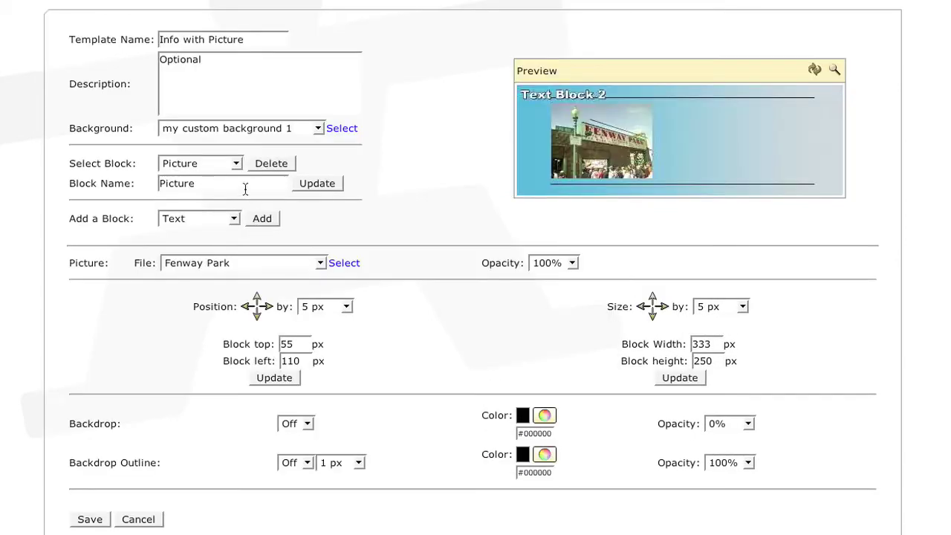
click(235, 164)
click(228, 191)
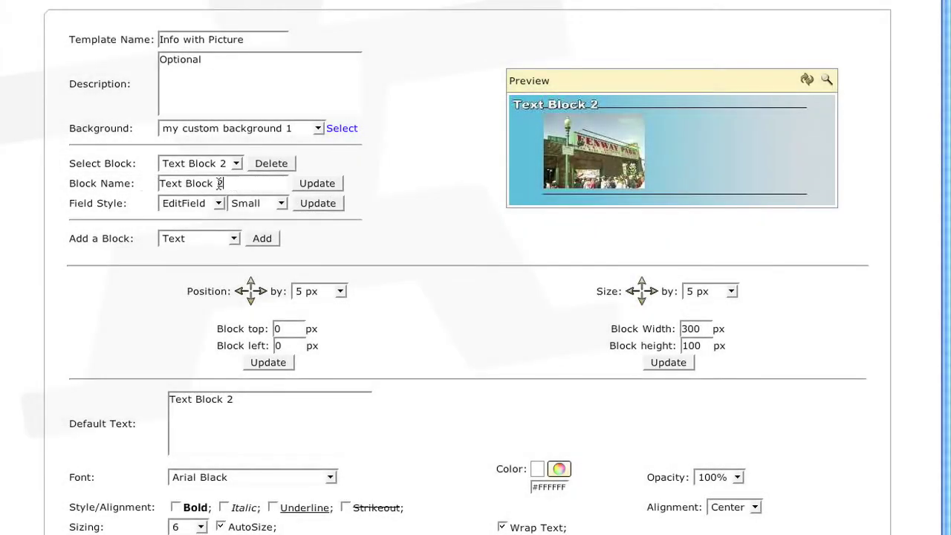
Step: Set the text block's name and its default text to "Header" and update the block
drag(230, 184, 138, 183)
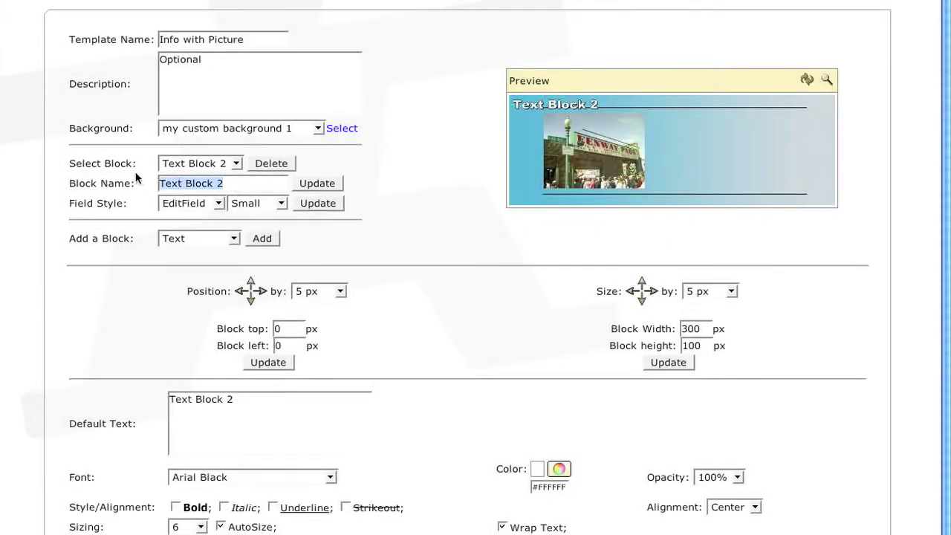
text(Header)
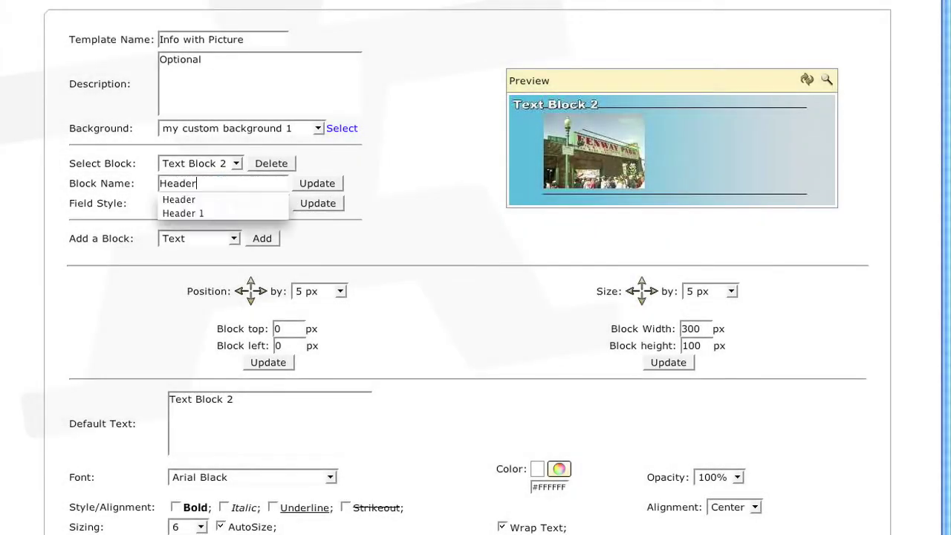
drag(277, 424, 140, 391)
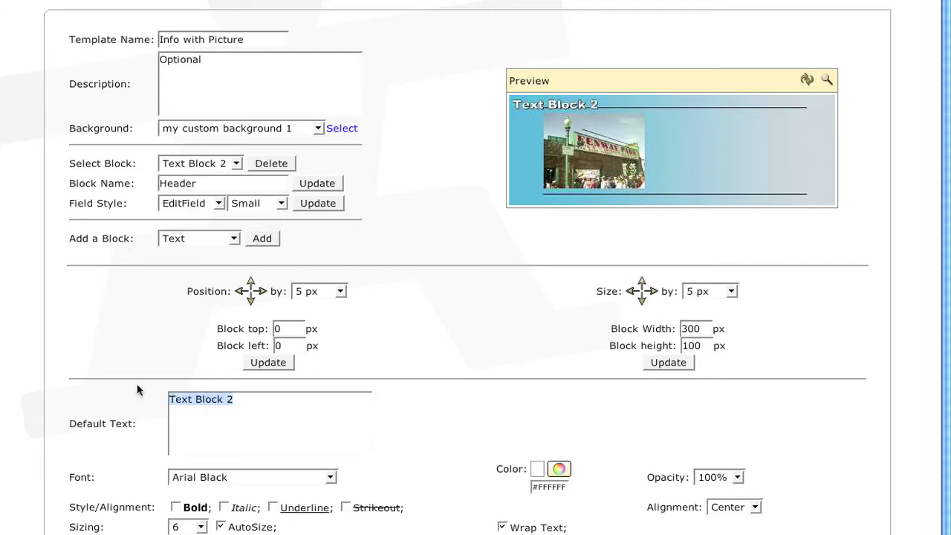
text(Header)
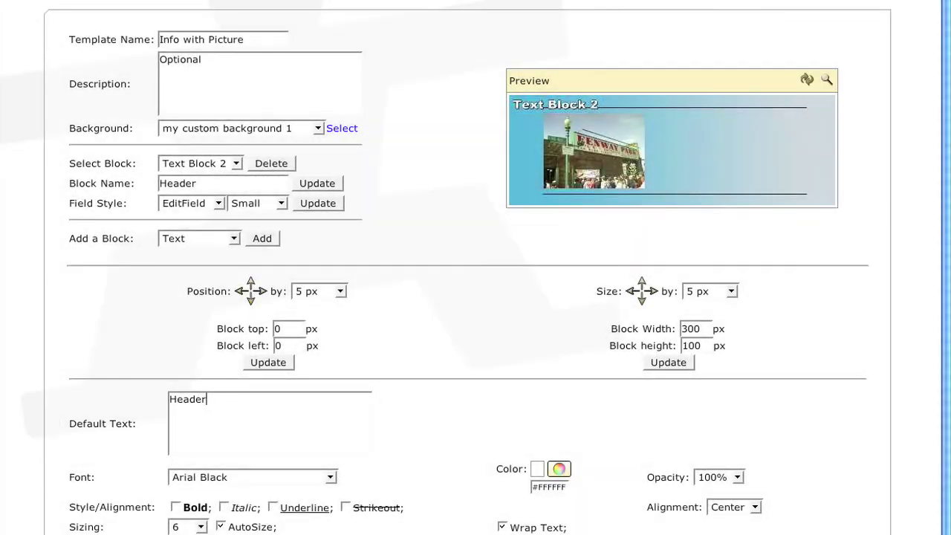
click(322, 183)
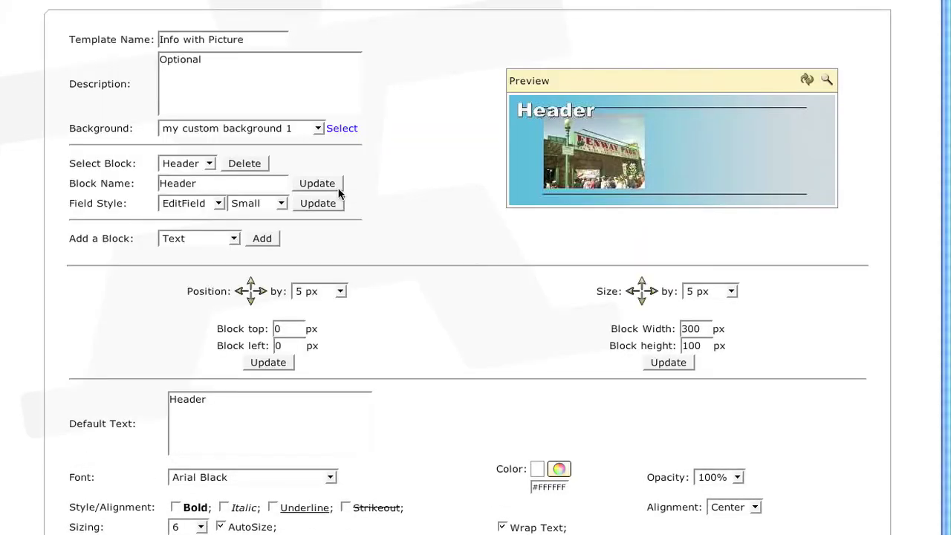
scroll(707, 394, down, 1)
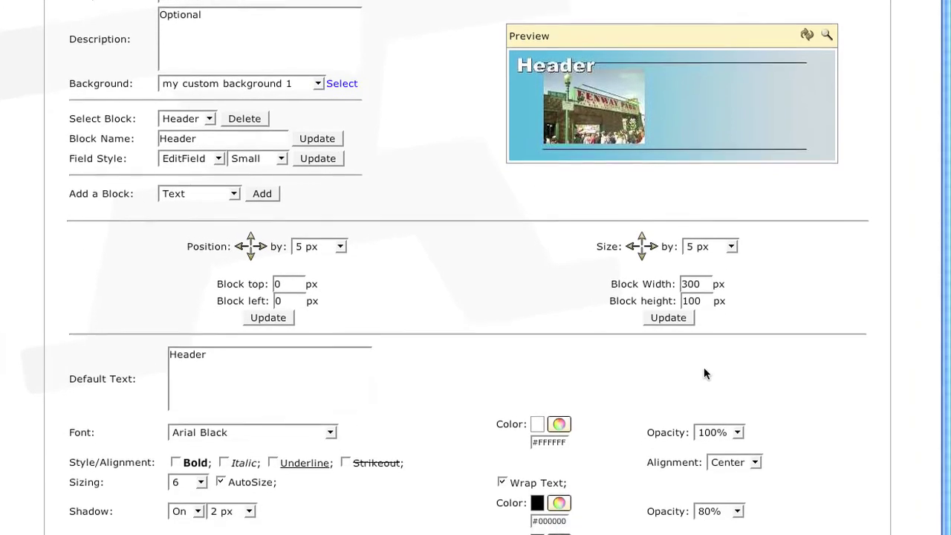
click(754, 462)
click(736, 501)
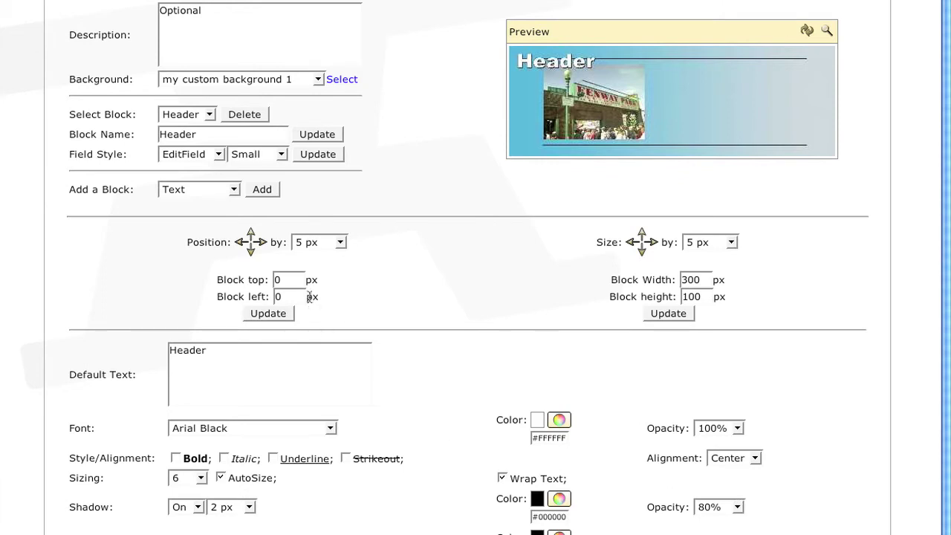
Step: Position the Header block 20 px from the top and 675 px from the left, and turn off its outline
drag(295, 280, 245, 276)
text(20)
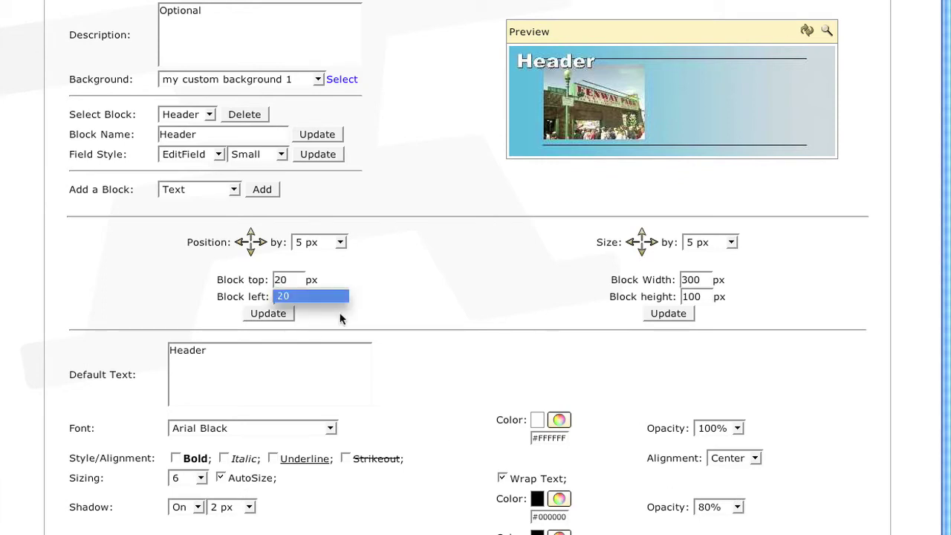
click(317, 296)
key(Tab)
text(6)
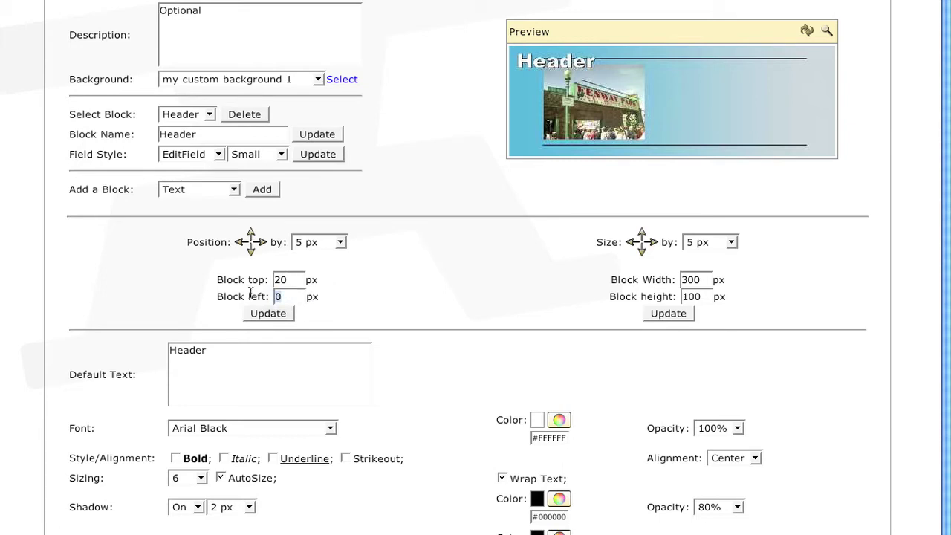
text(75)
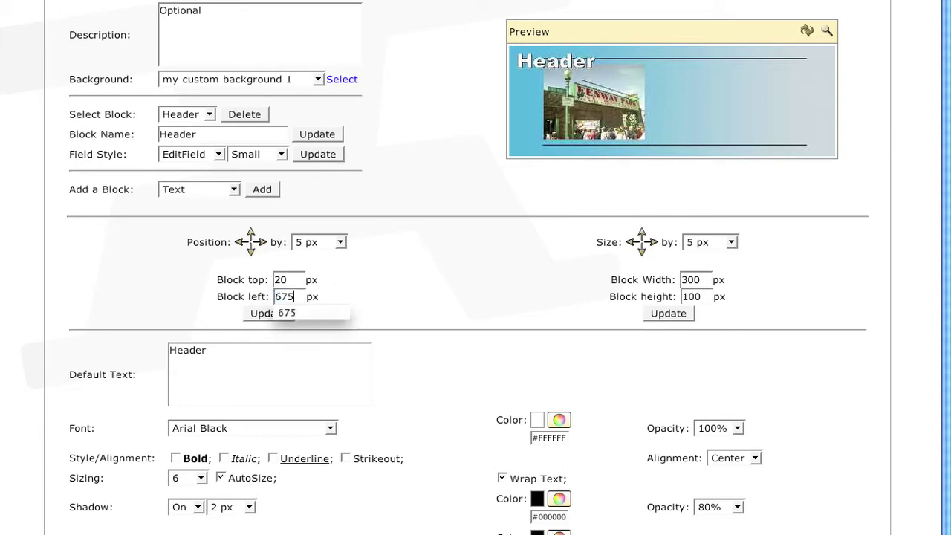
click(287, 313)
click(284, 315)
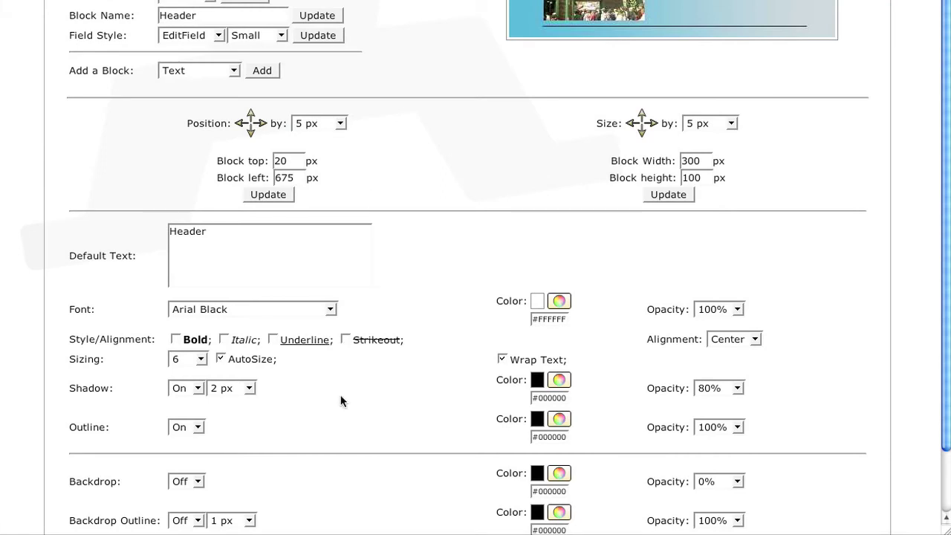
click(189, 429)
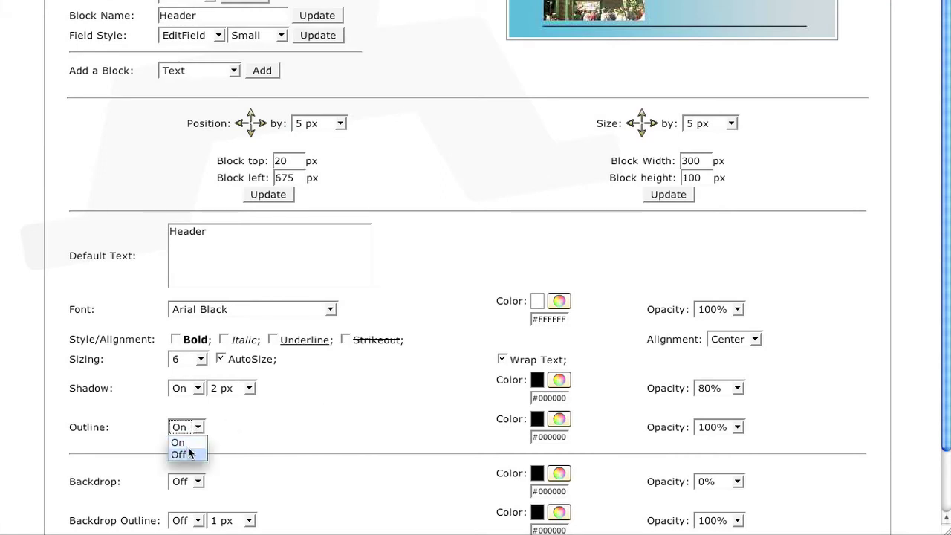
click(189, 454)
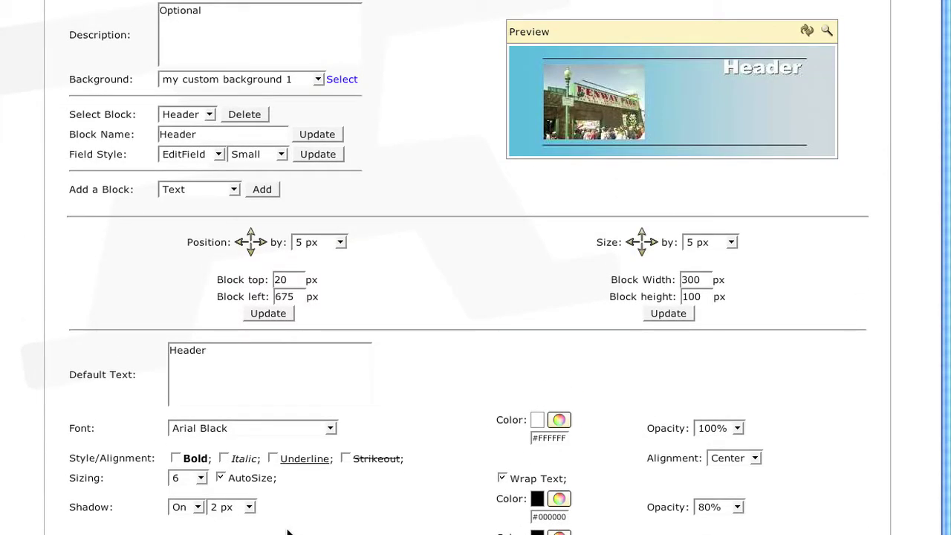
Step: Add another Text block to the template and select it for editing
click(260, 189)
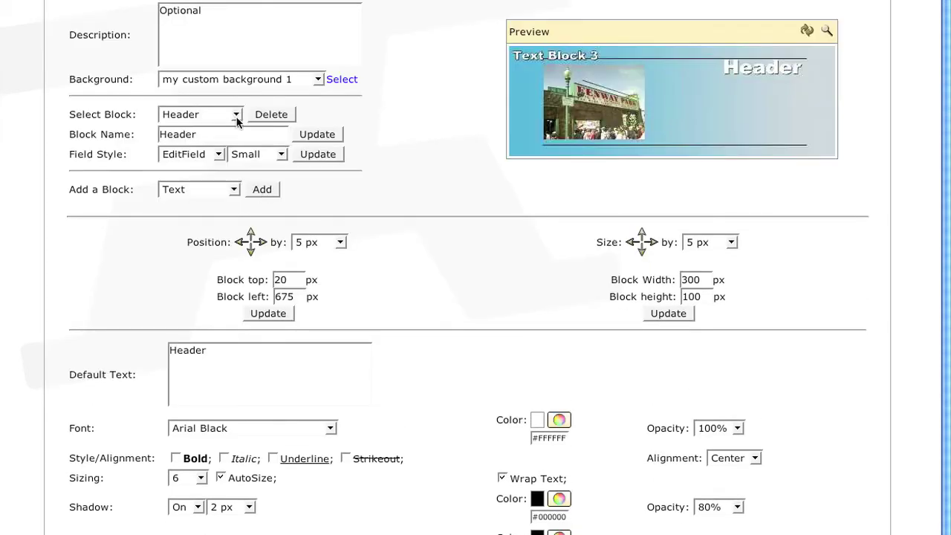
click(235, 116)
click(220, 154)
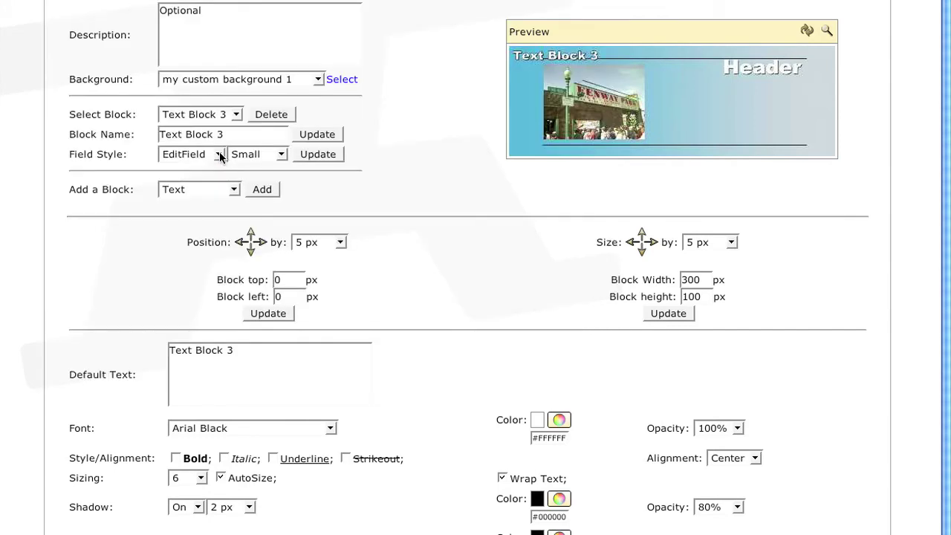
Step: Set the new text block's name and its default text to "Info" and update the block
drag(226, 137, 153, 134)
text(Info)
drag(267, 373, 133, 350)
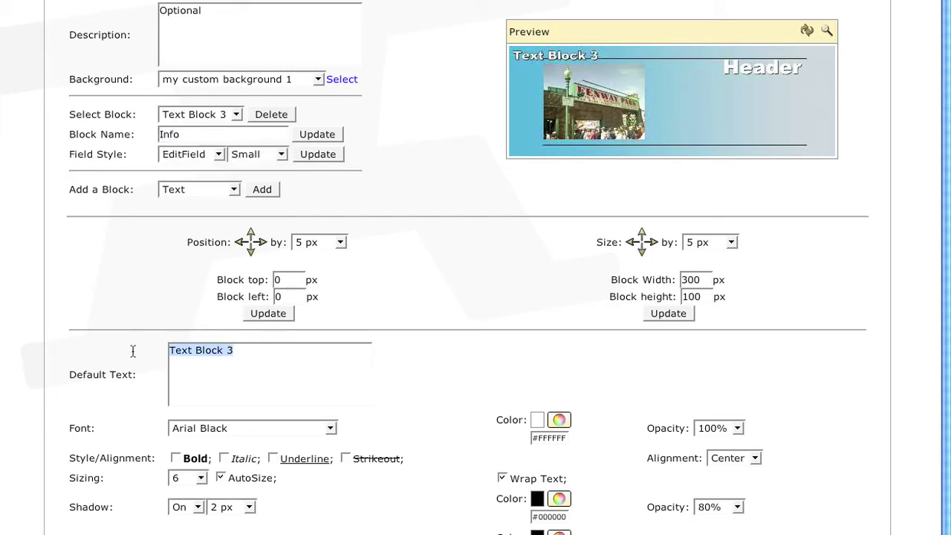
key(Delete)
text(Info)
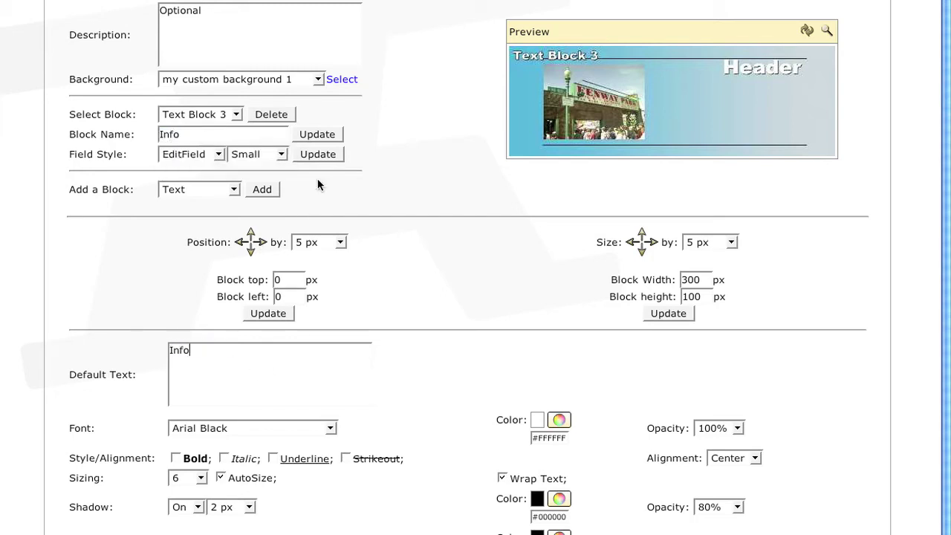
click(338, 134)
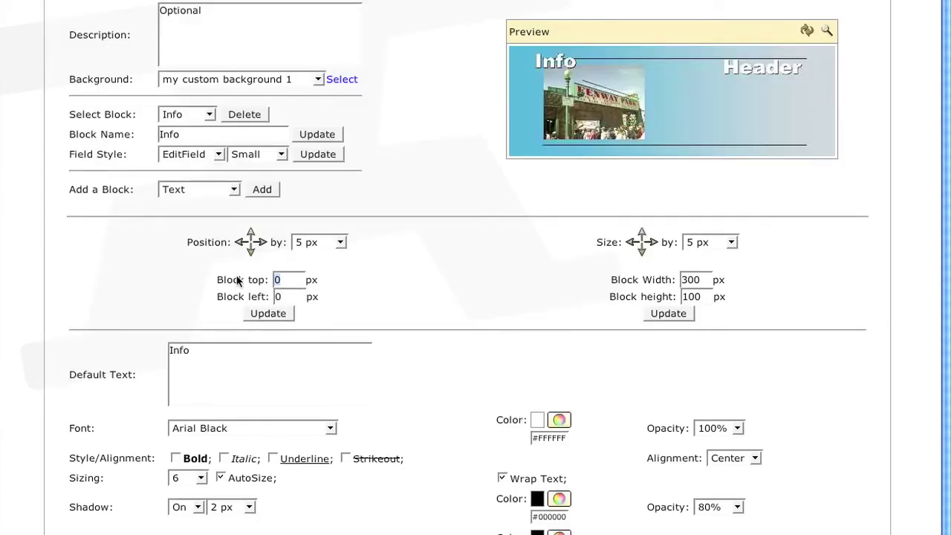
Step: Position the Info block 120 px from the top and 450 px from the left
text(120)
key(Tab)
text(450)
key(Escape)
click(275, 314)
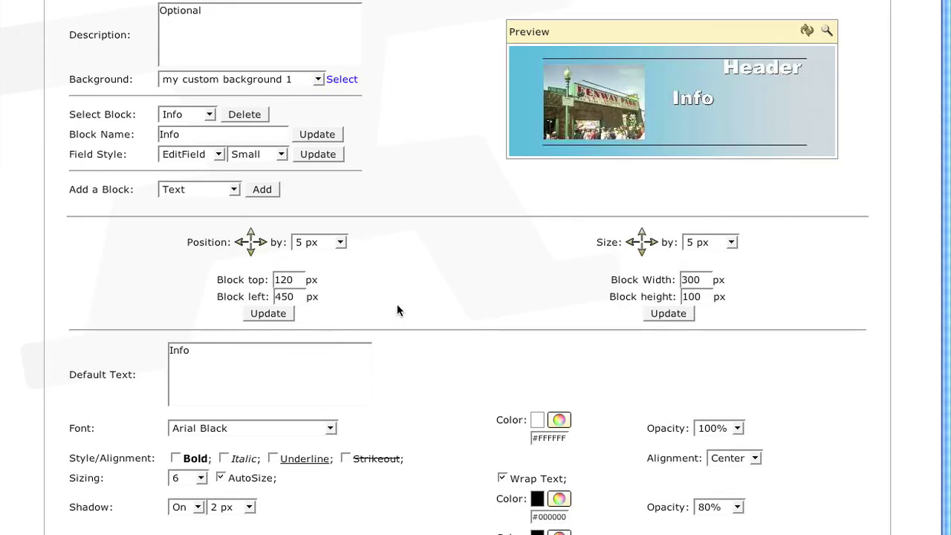
Step: Set the Info block's text alignment to Left and turn off its outline
click(755, 459)
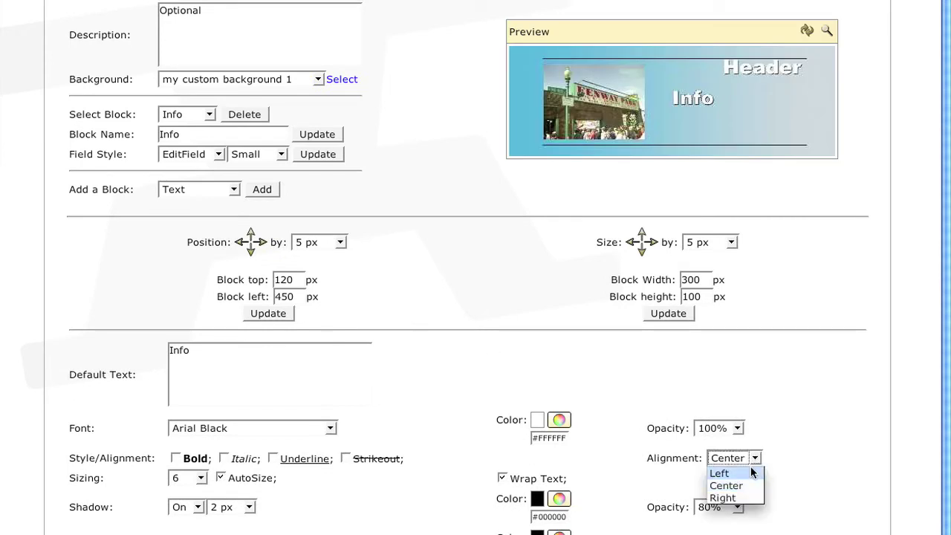
click(753, 473)
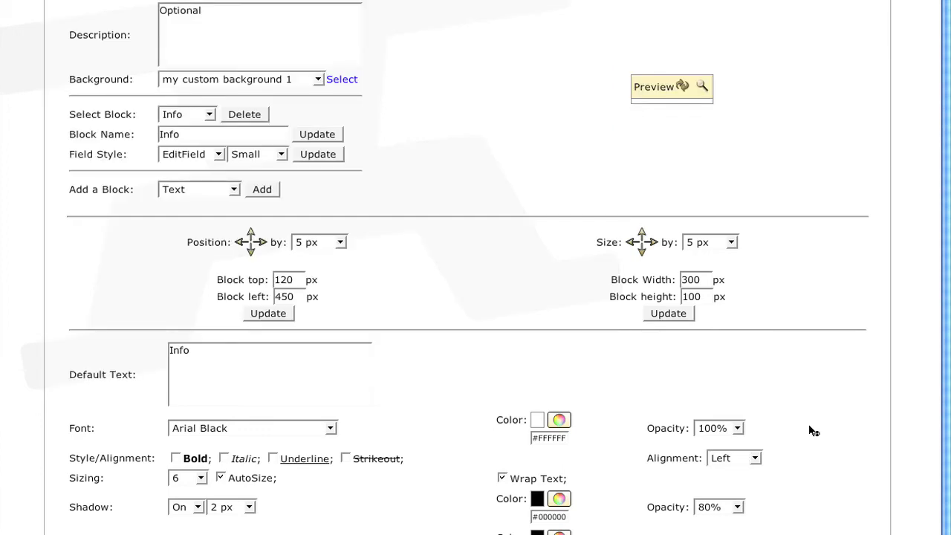
scroll(809, 430, down, 3)
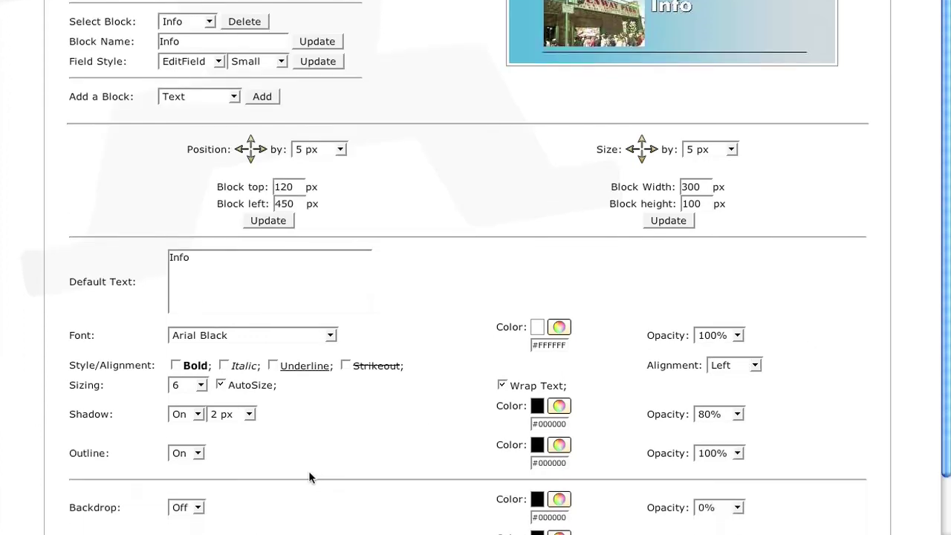
click(185, 430)
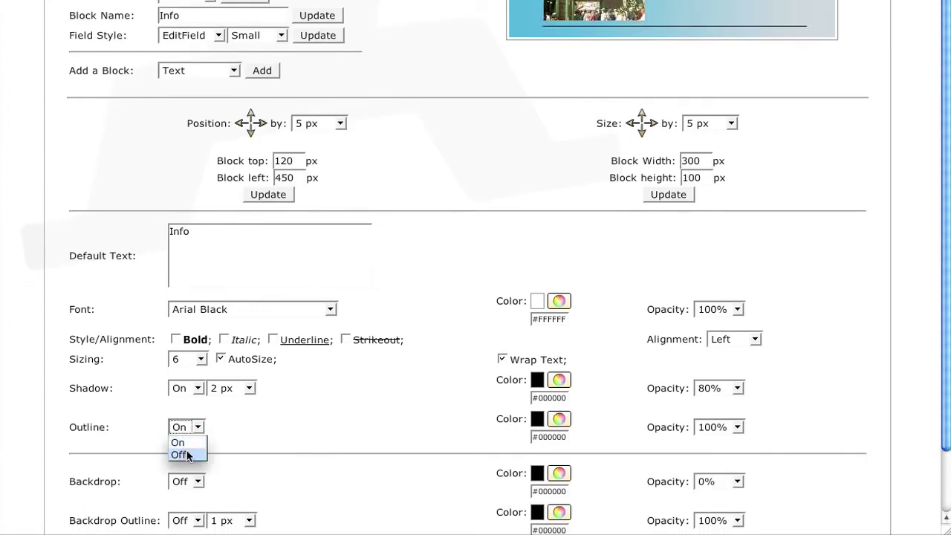
click(185, 453)
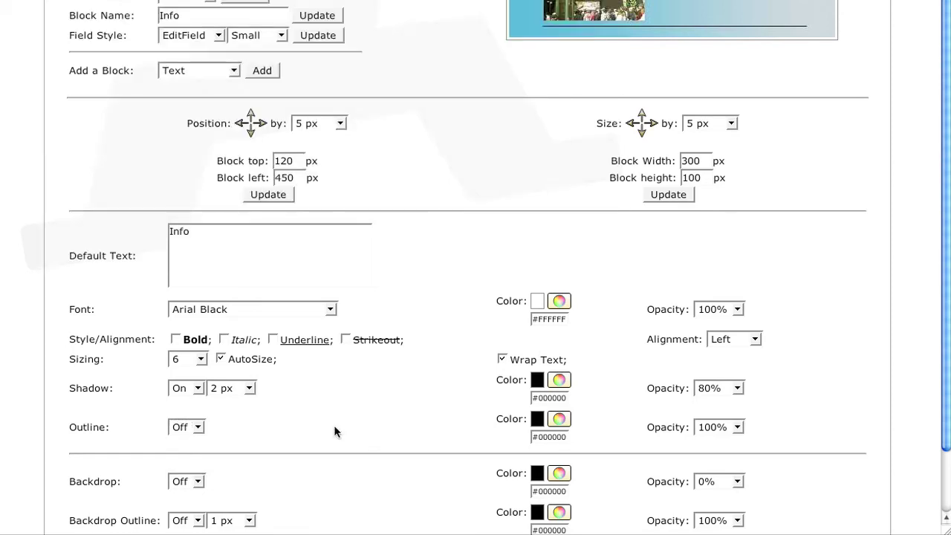
Step: Turn on the Info block's backdrop and resize the block to 525 px wide and 180 px high
click(190, 481)
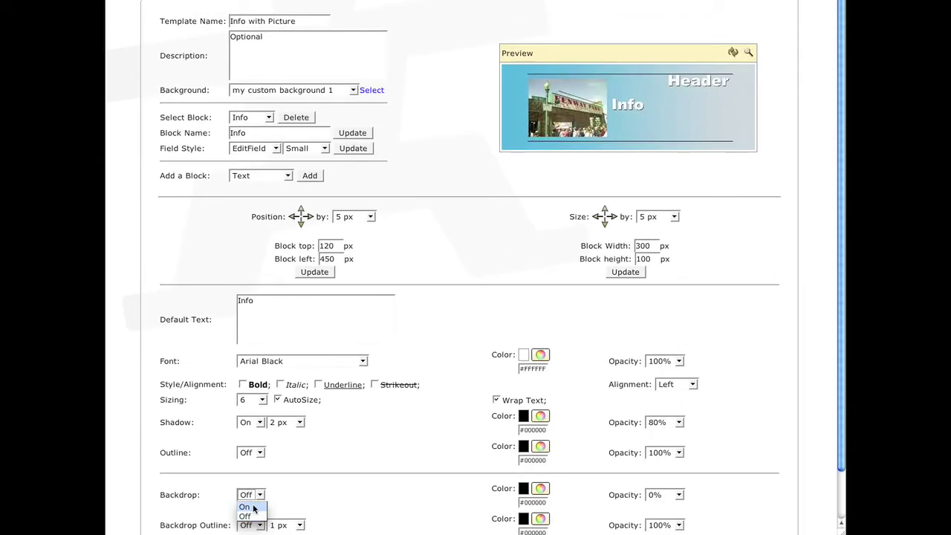
click(253, 508)
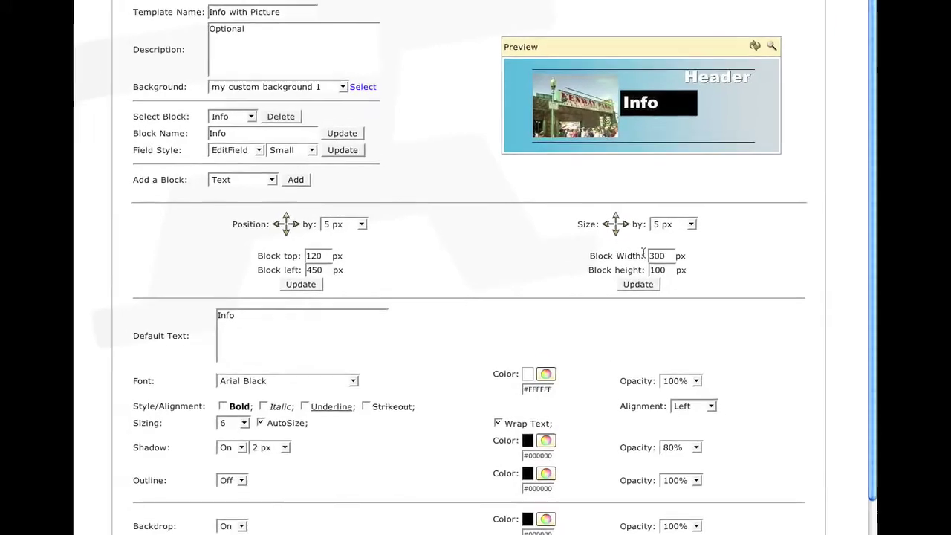
drag(693, 275, 673, 274)
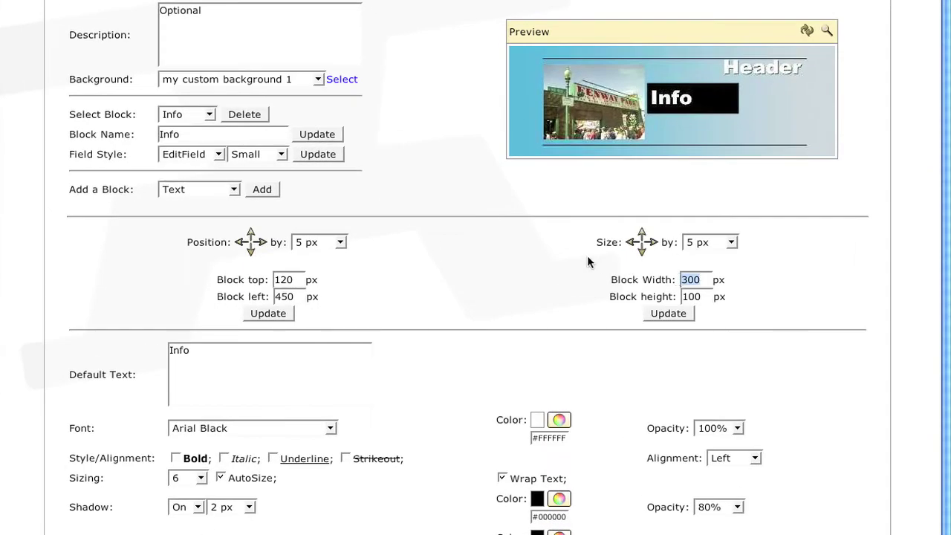
text(525)
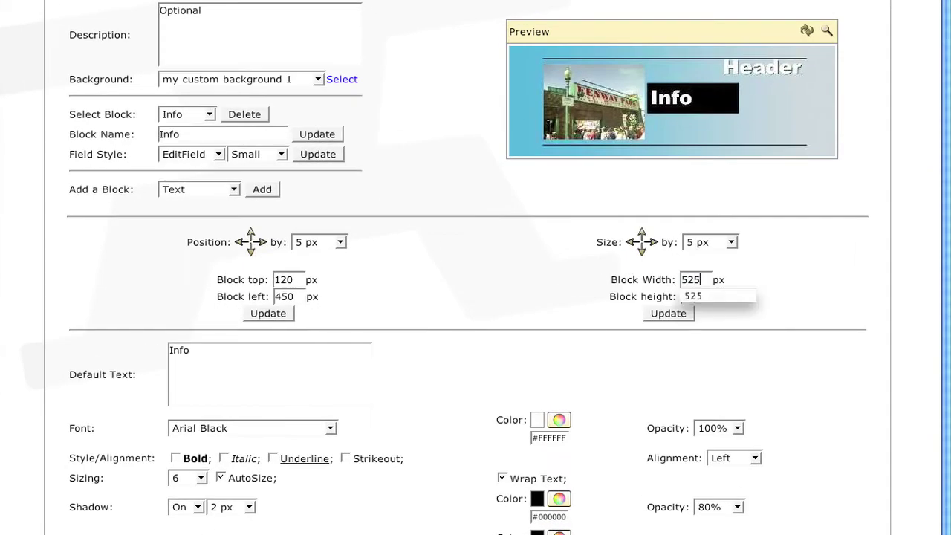
key(Tab)
text(180)
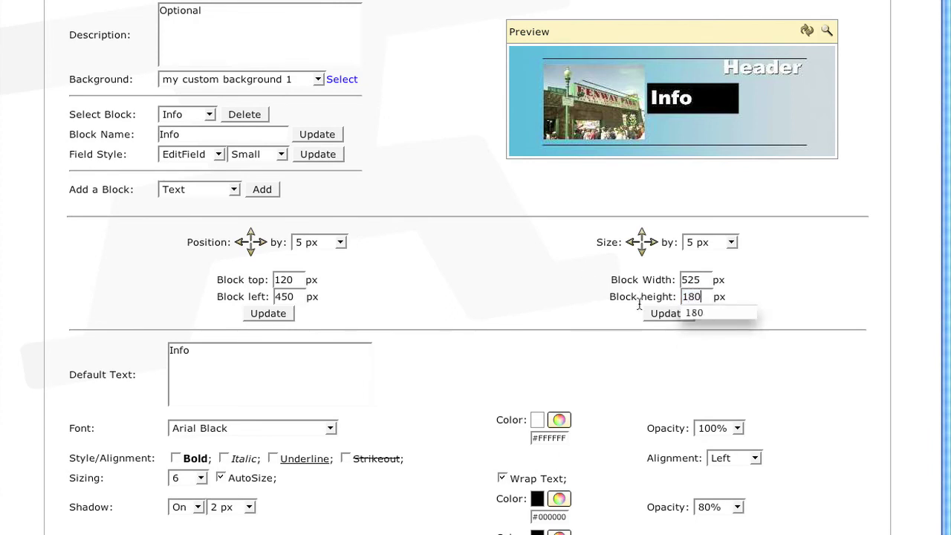
click(661, 314)
click(665, 316)
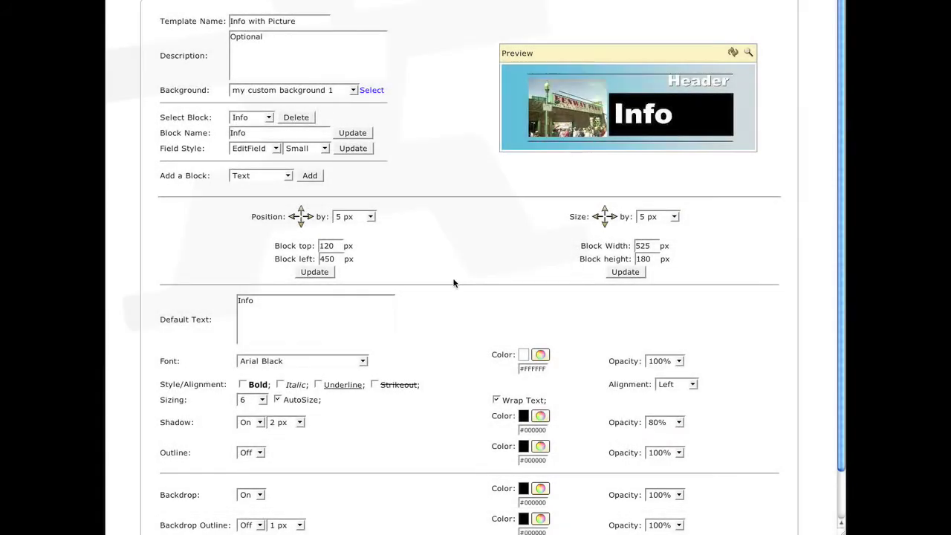
Step: Turn off the Info block's backdrop and update its field style to a Medium TextArea
click(259, 495)
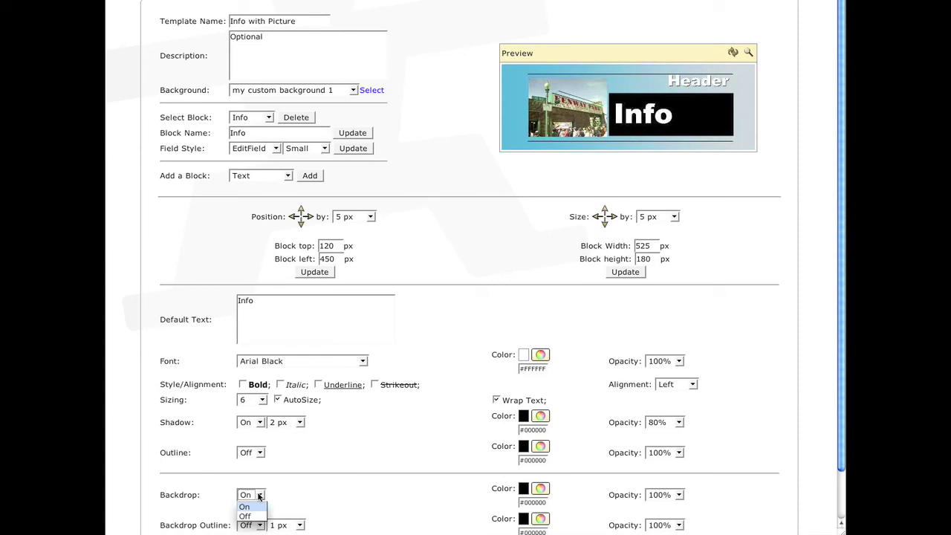
click(255, 516)
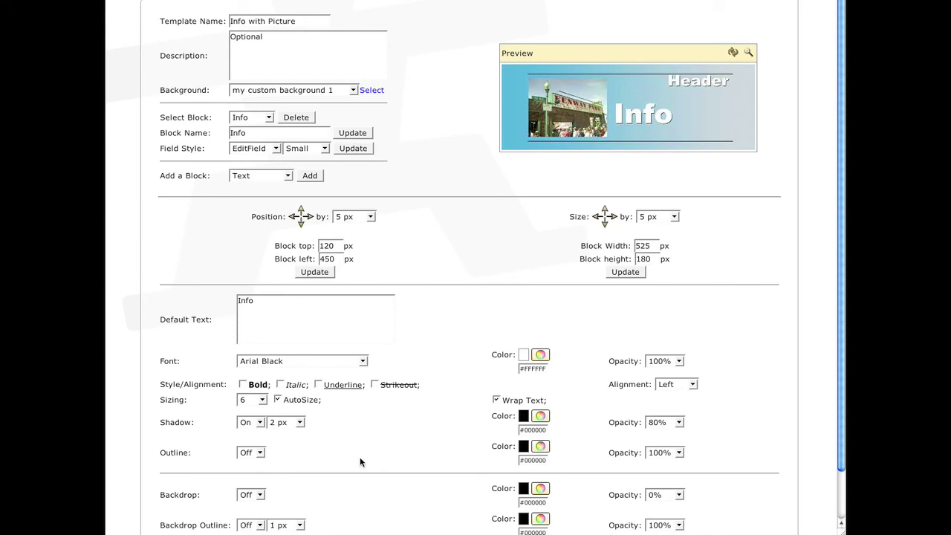
click(275, 149)
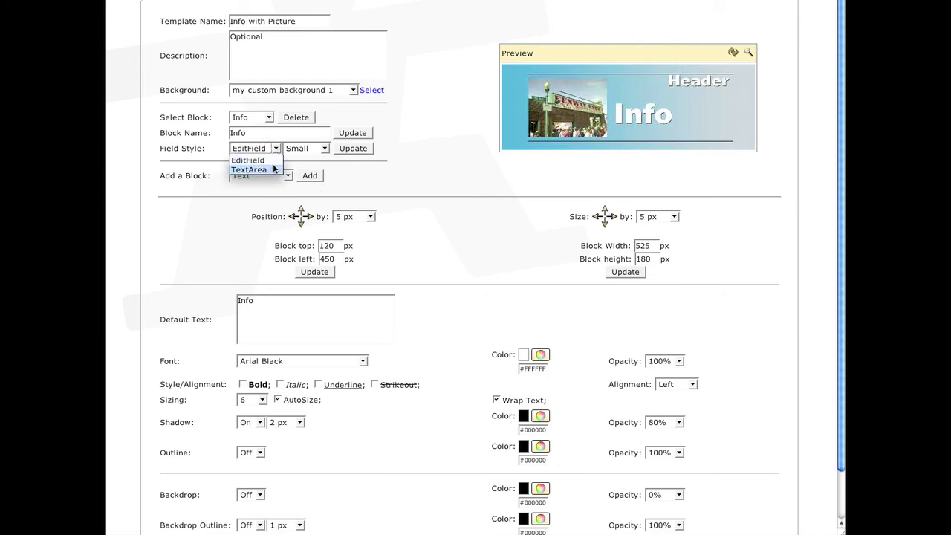
click(273, 168)
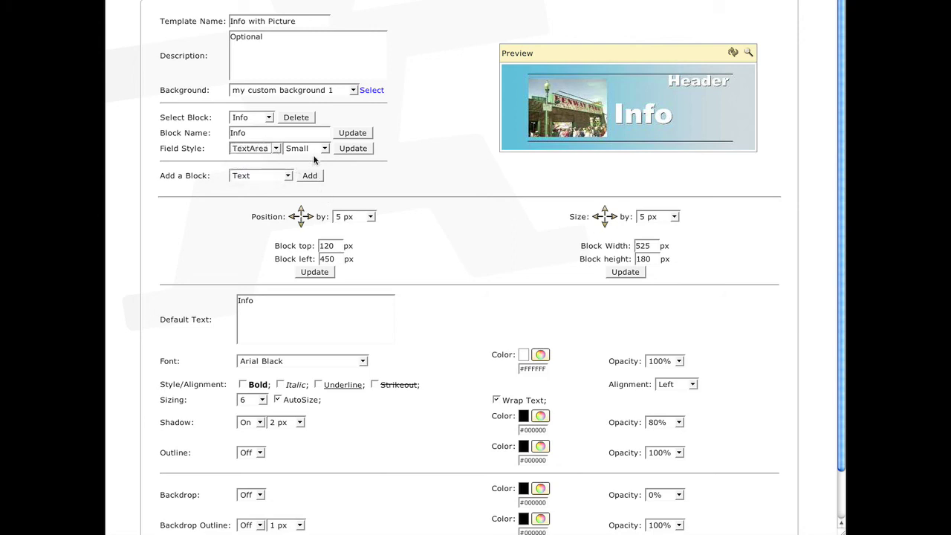
click(324, 148)
click(303, 172)
click(364, 147)
scroll(843, 217, down, 2)
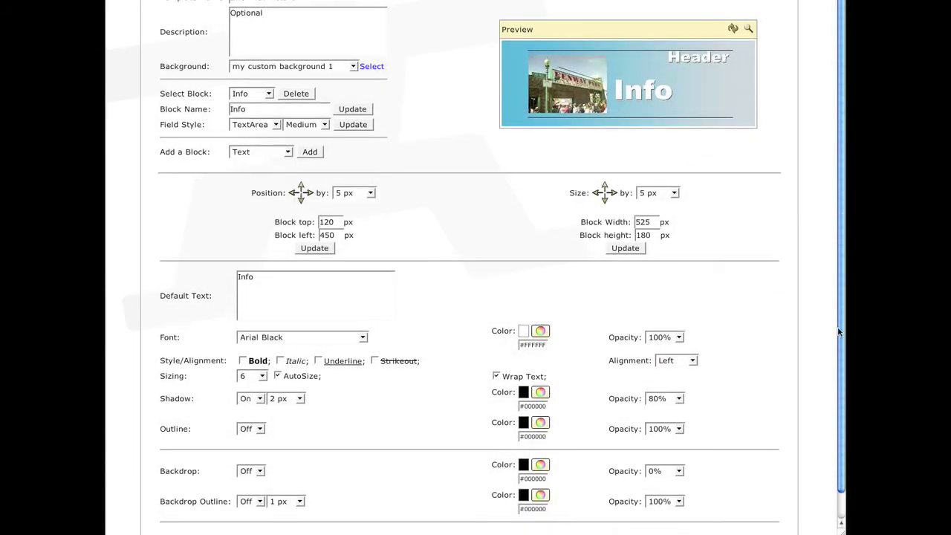